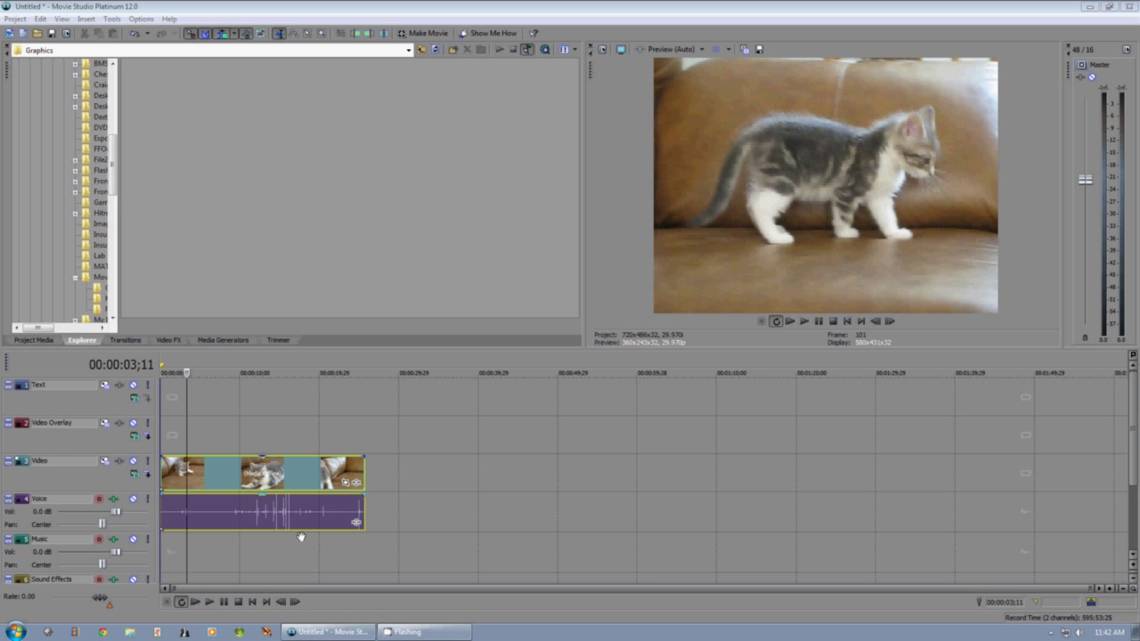
# Launch Paint Shop Pro and create a new 300×150 transparent image
pyautogui.click(266, 632)
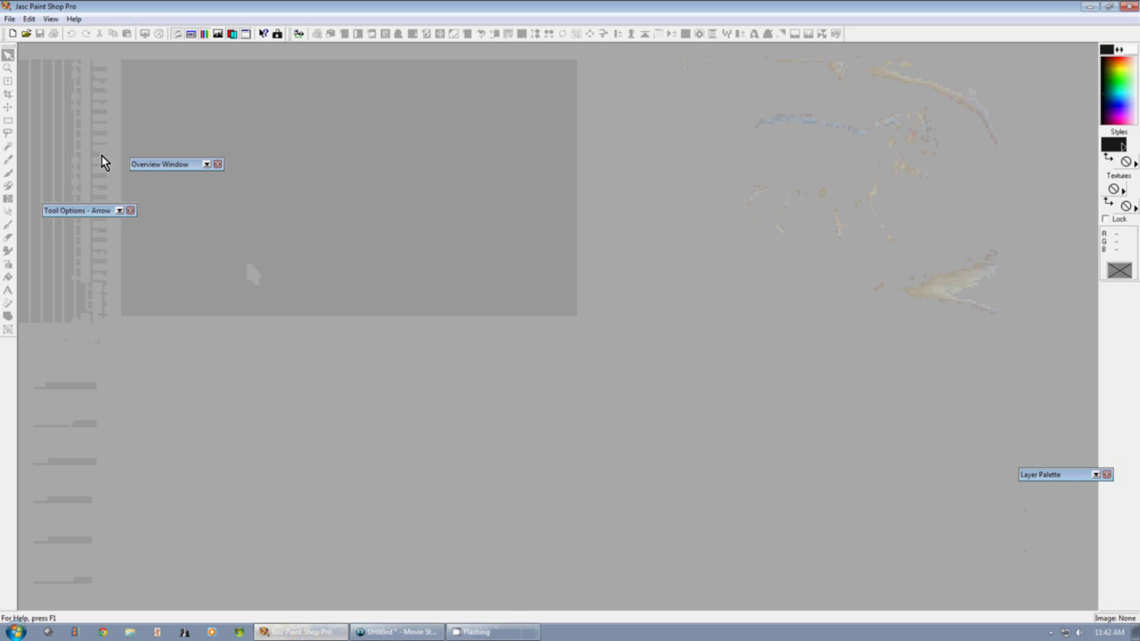
pyautogui.click(10, 19)
pyautogui.click(19, 30)
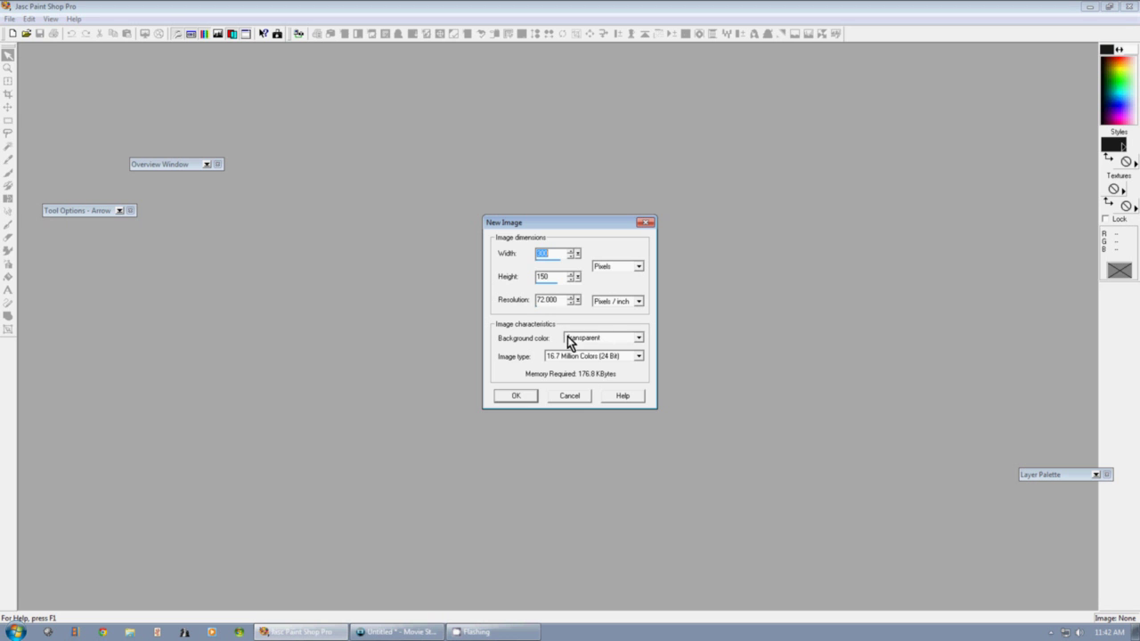
pyautogui.click(515, 396)
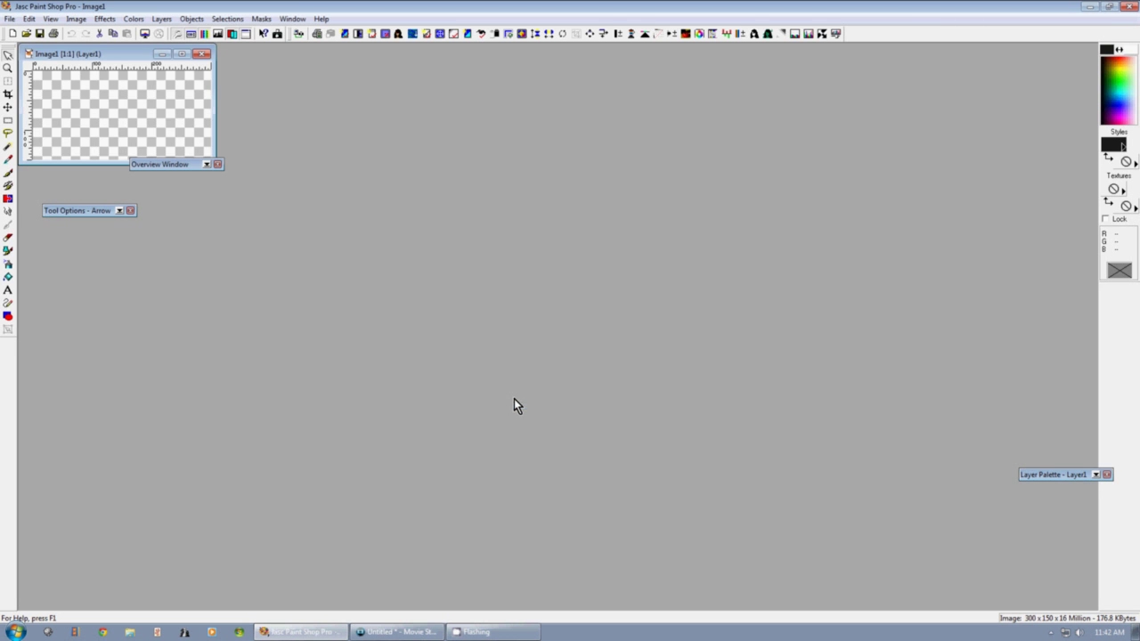
# Maximize the image window and paint a soft-edged red arrow pointing right with the Paint Brush
pyautogui.click(182, 55)
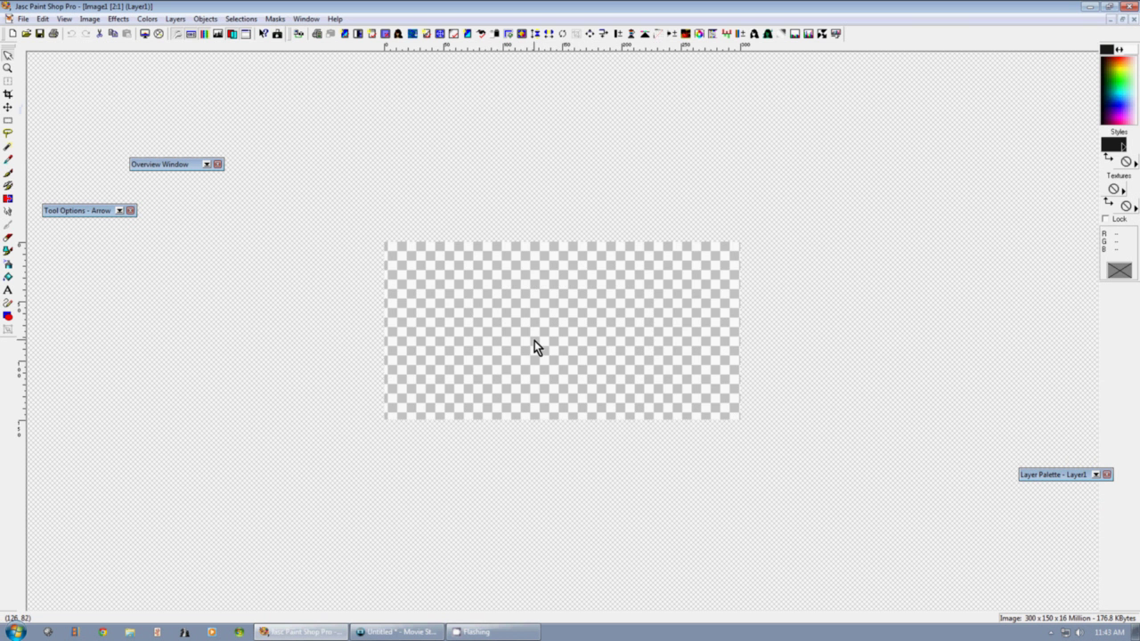
pyautogui.click(8, 172)
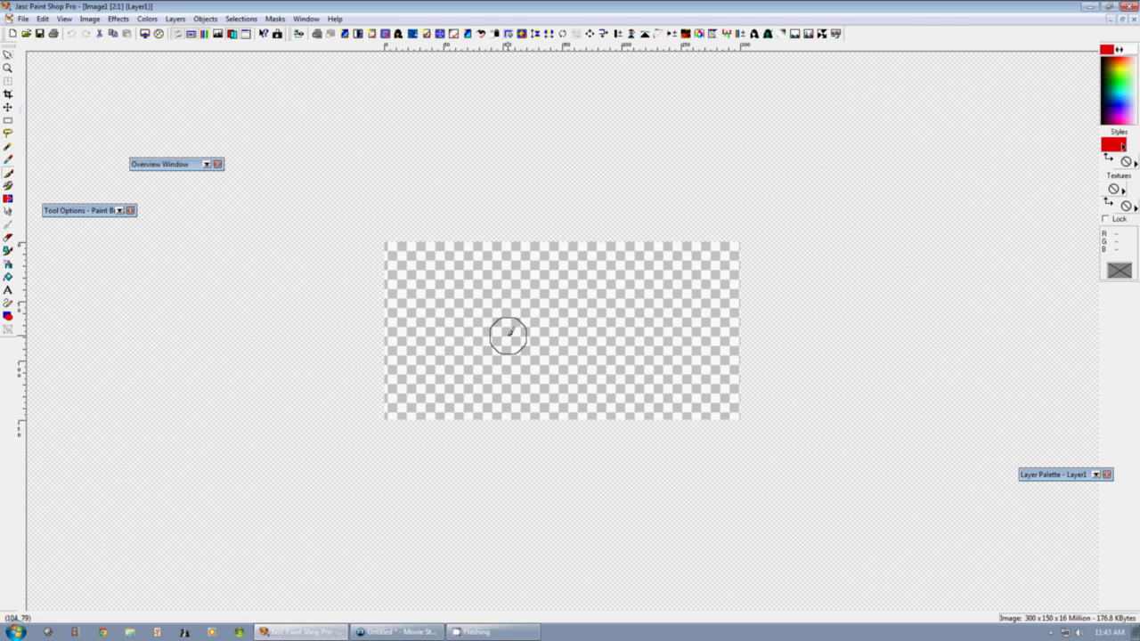
pyautogui.moveTo(412, 334)
pyautogui.mouseDown()
pyautogui.moveTo(690, 333)
pyautogui.moveTo(640, 292)
pyautogui.moveTo(660, 312)
pyautogui.moveTo(643, 374)
pyautogui.mouseUp()
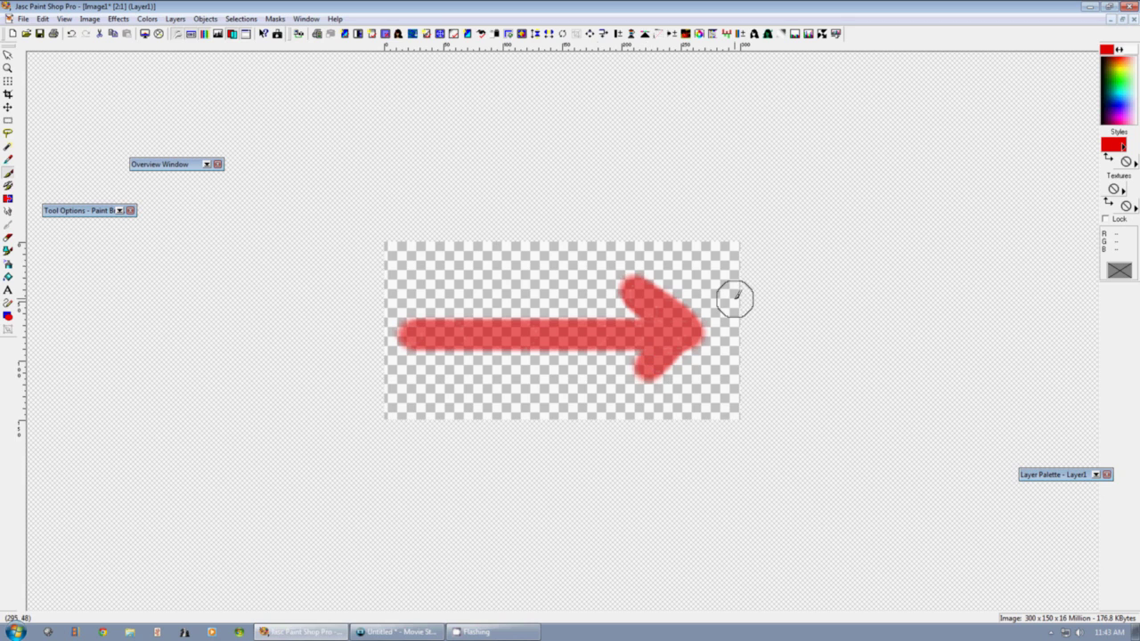
# Save the arrow image as Arrow1 in Portable Network Graphics (*.png) format
pyautogui.click(24, 18)
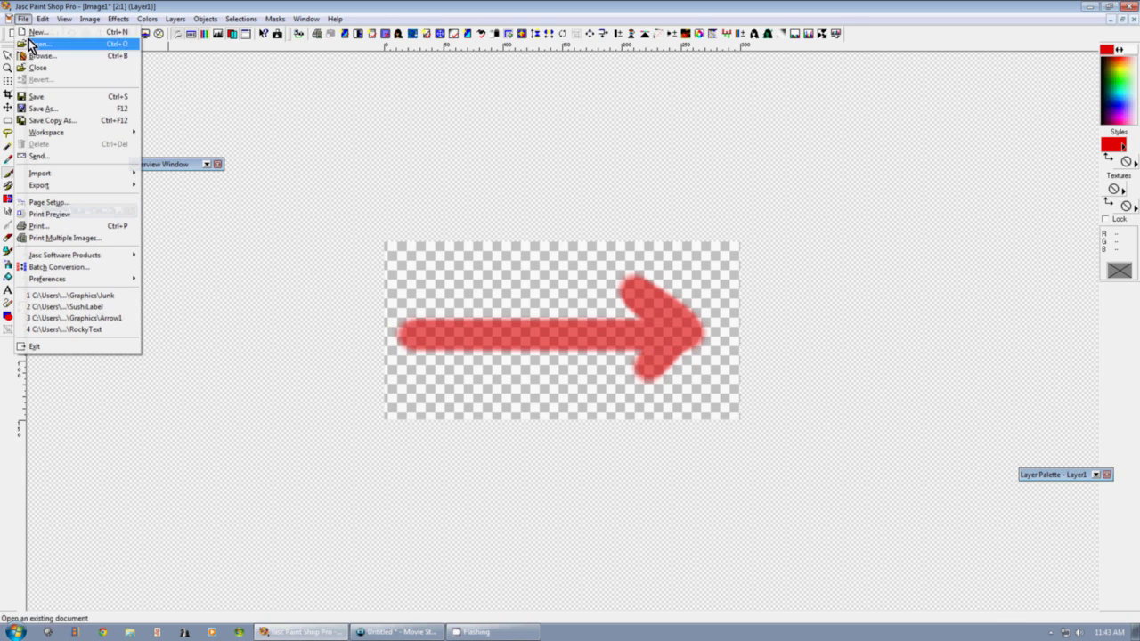
pyautogui.click(42, 109)
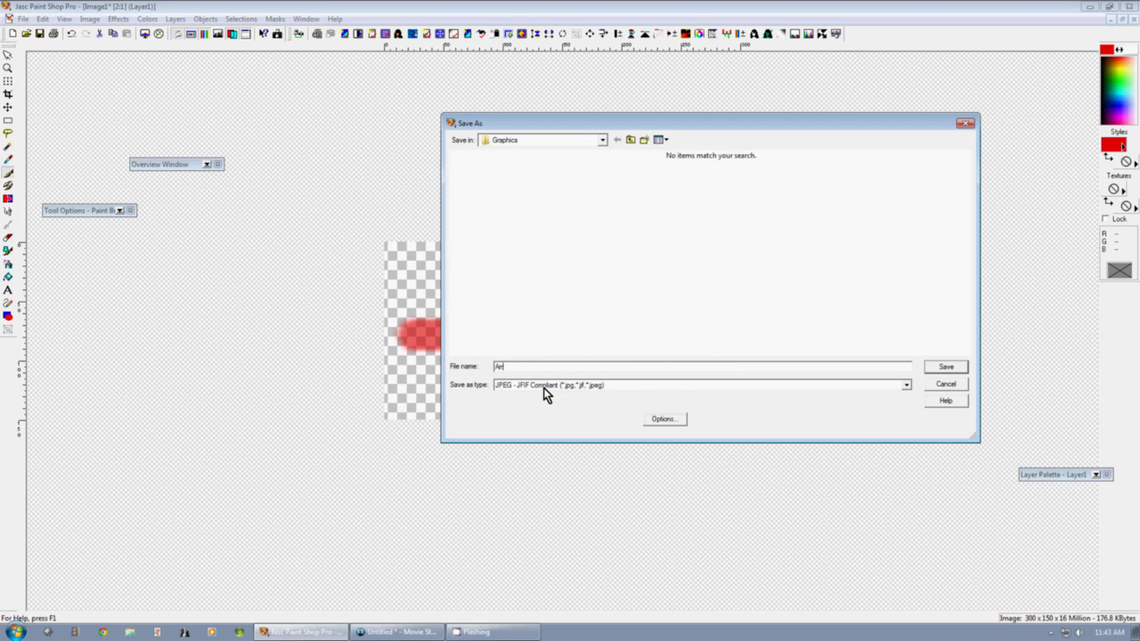
pyautogui.click(544, 389)
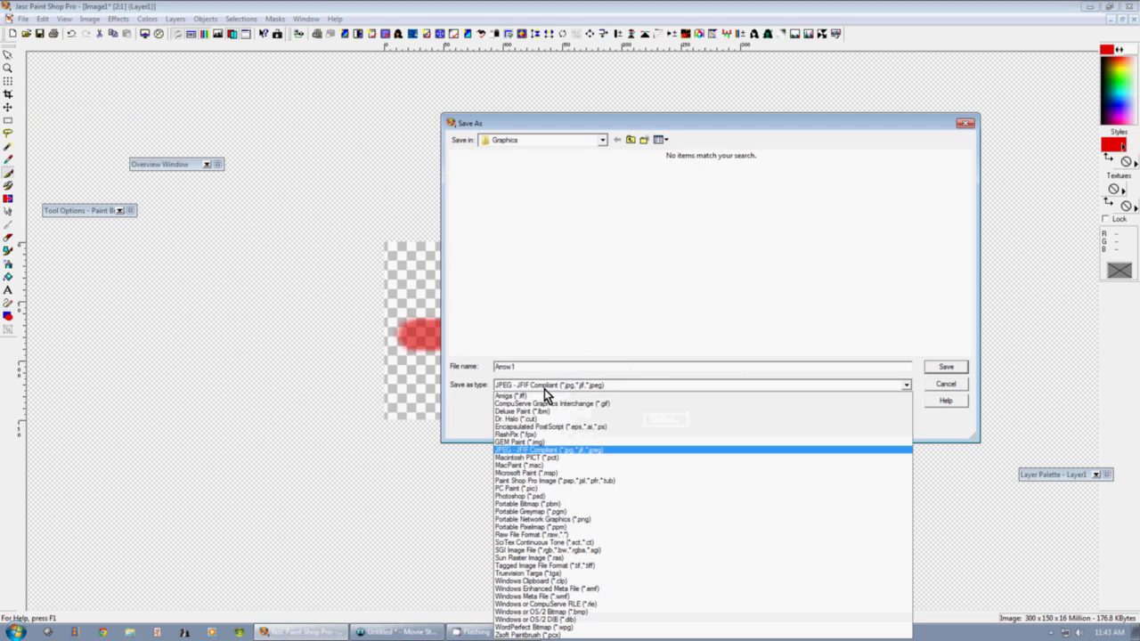
pyautogui.click(568, 520)
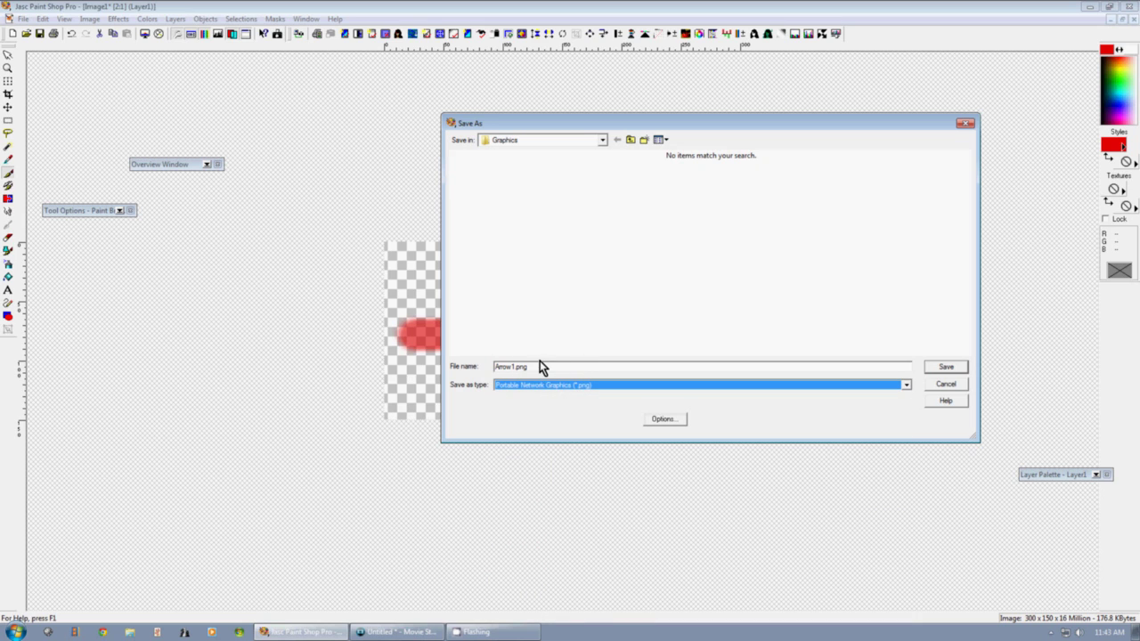
pyautogui.click(947, 372)
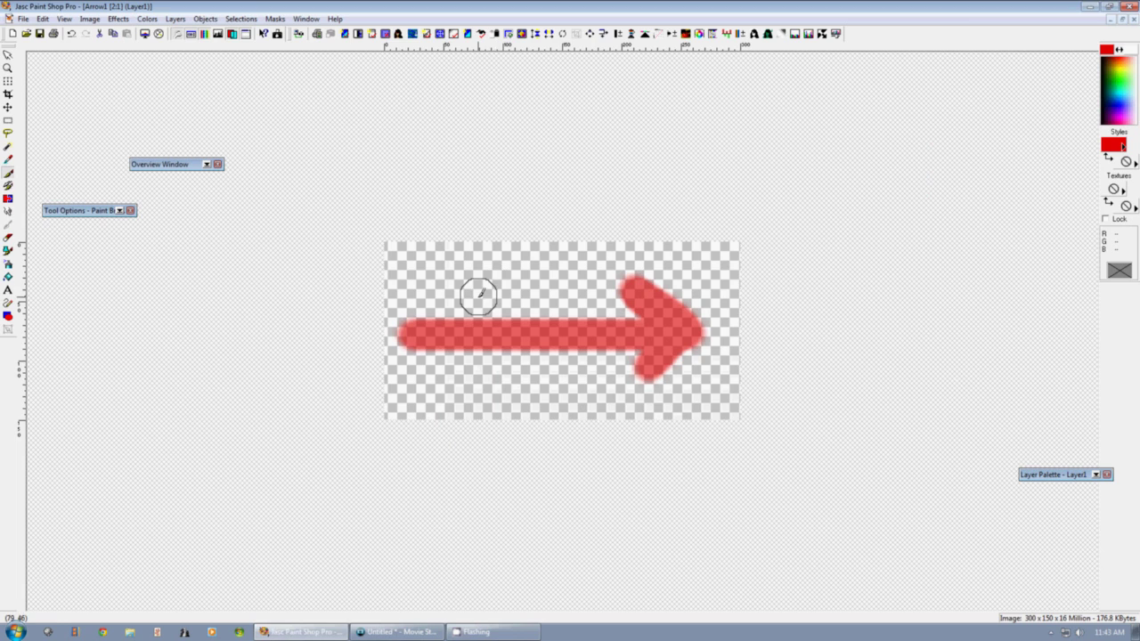
# Create another transparent image with red 'Sushi' text centred on it
pyautogui.click(13, 35)
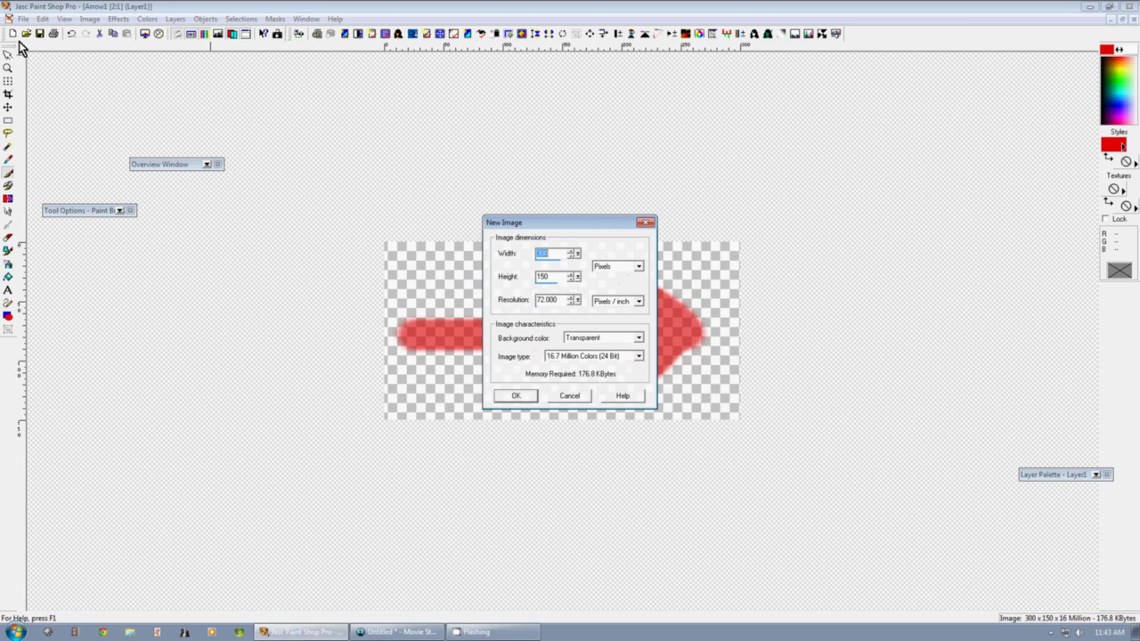
pyautogui.click(515, 397)
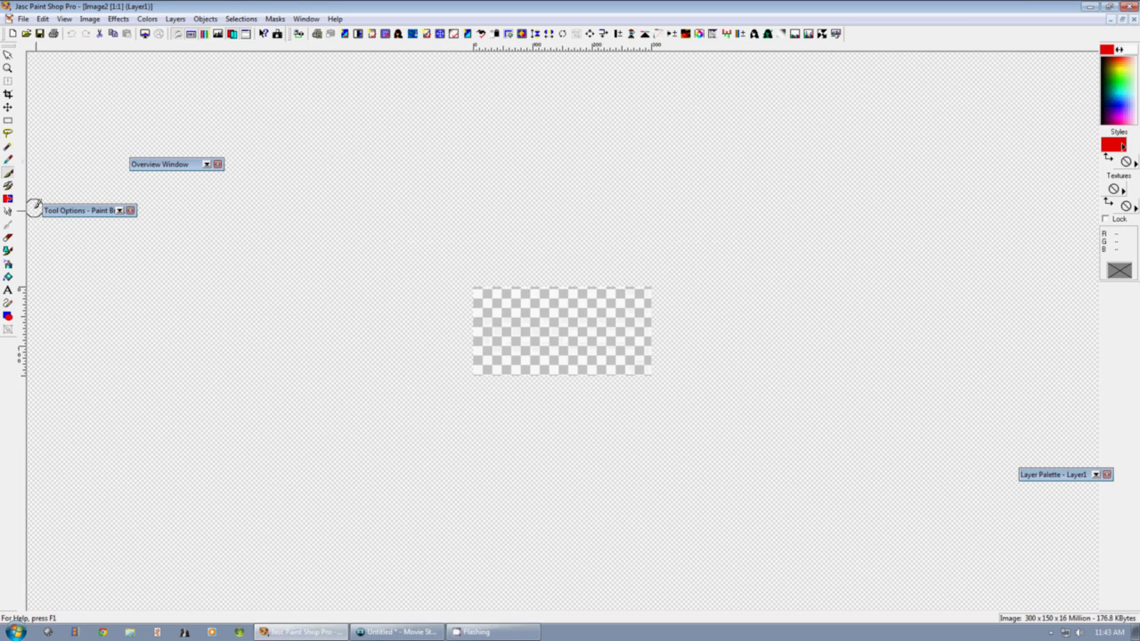
pyautogui.click(9, 291)
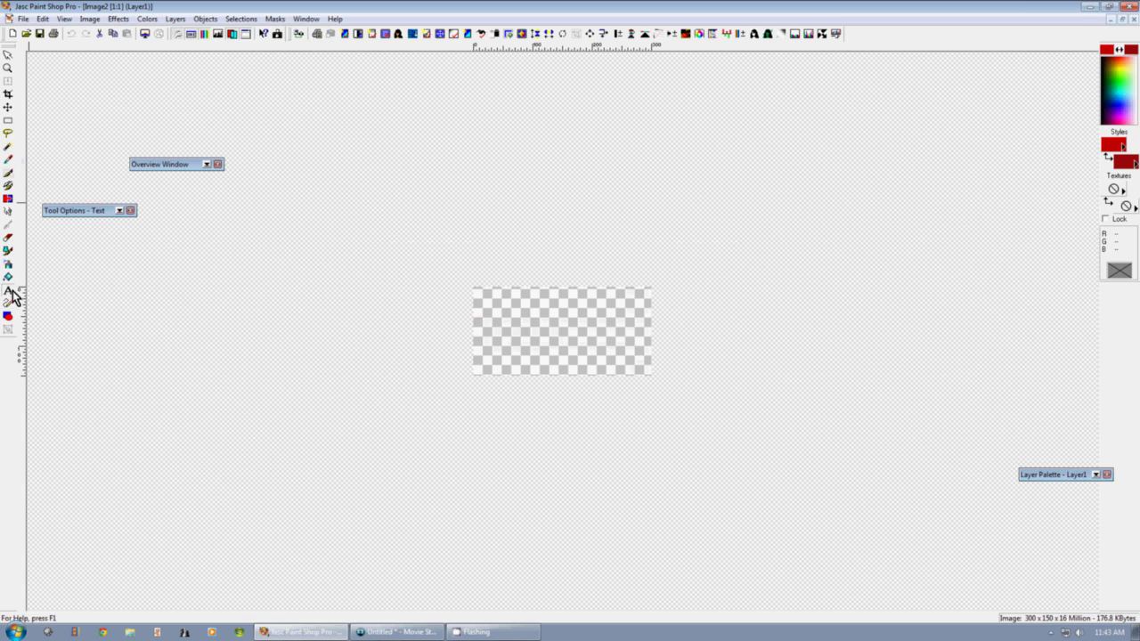
pyautogui.click(534, 330)
pyautogui.write('Sushi')
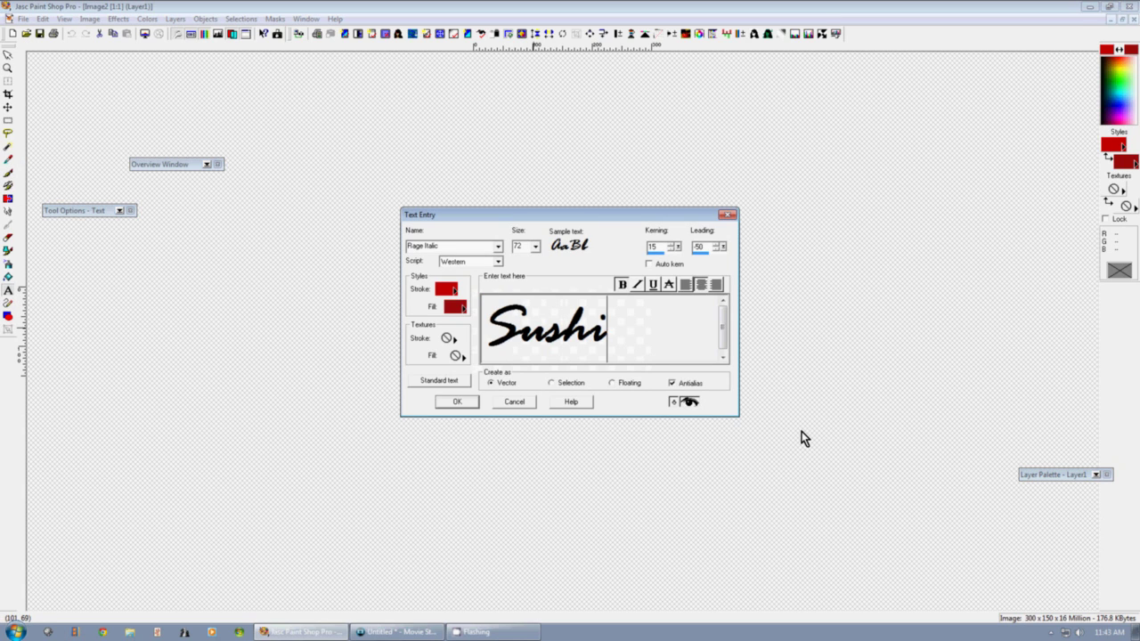
pyautogui.click(463, 402)
pyautogui.moveTo(537, 310); pyautogui.dragTo(561, 328)
# Save the Sushi image as Image2 in PNG format and close Paint Shop Pro
pyautogui.click(24, 19)
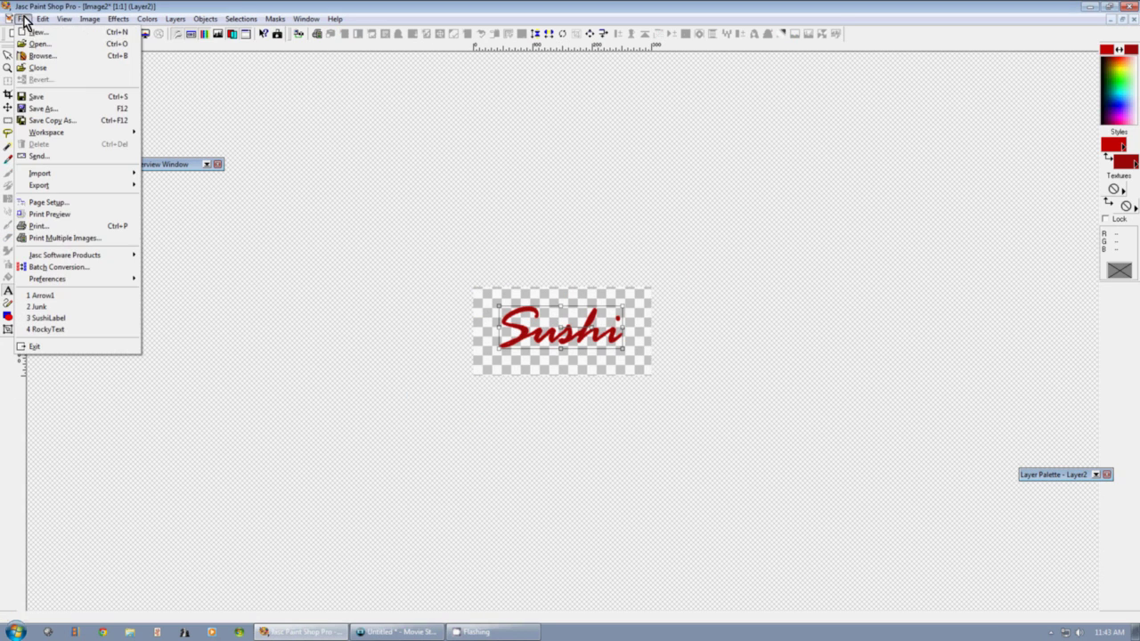
pyautogui.click(63, 109)
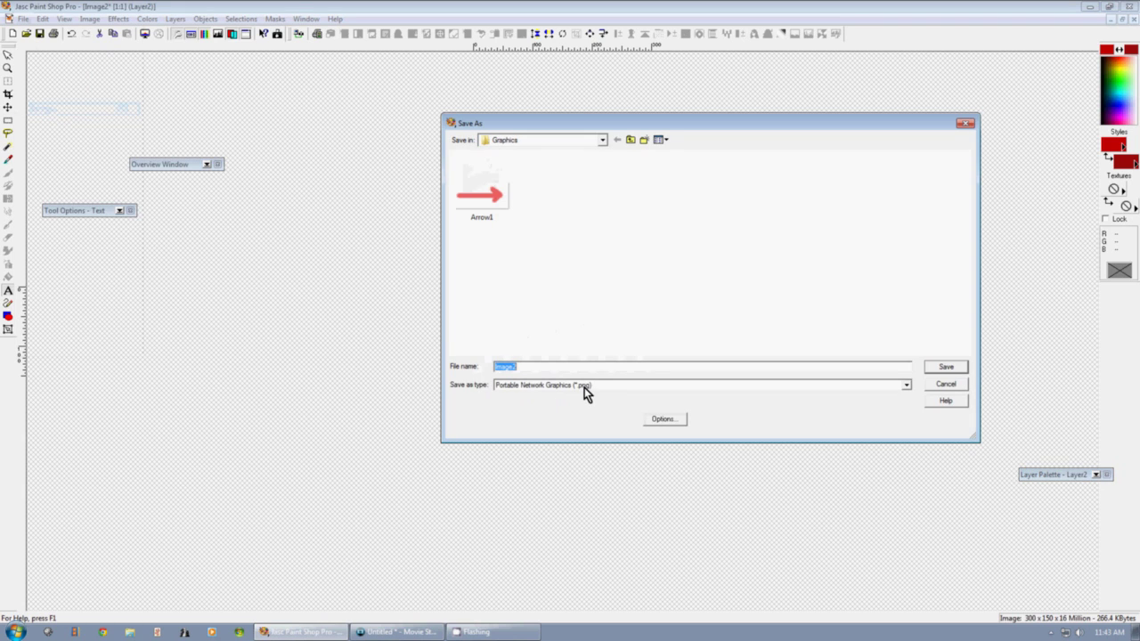
pyautogui.click(949, 371)
pyautogui.click(623, 346)
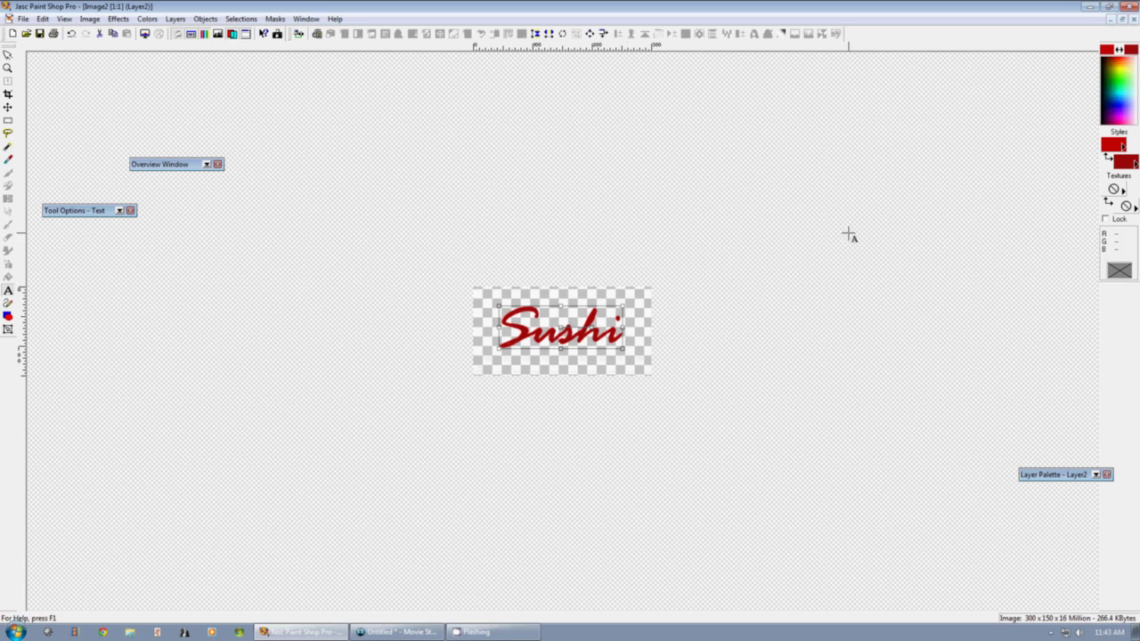
pyautogui.click(1129, 7)
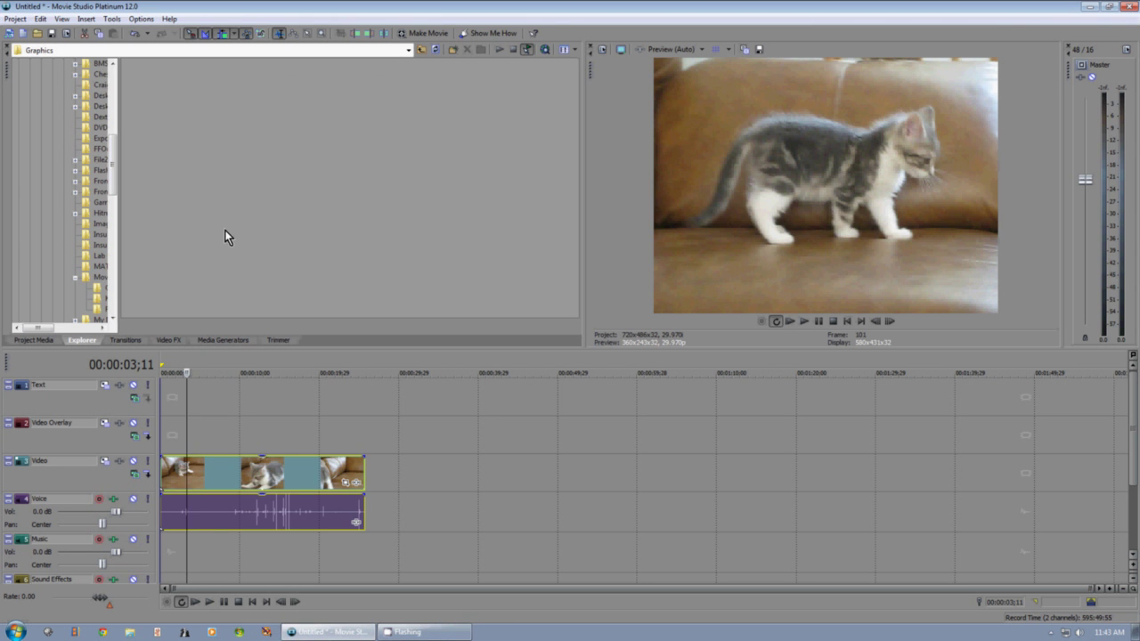
# Refresh the Explorer folder listing and drop Arrow1 onto the Video Overlay track at 05;29
pyautogui.rightClick(229, 119)
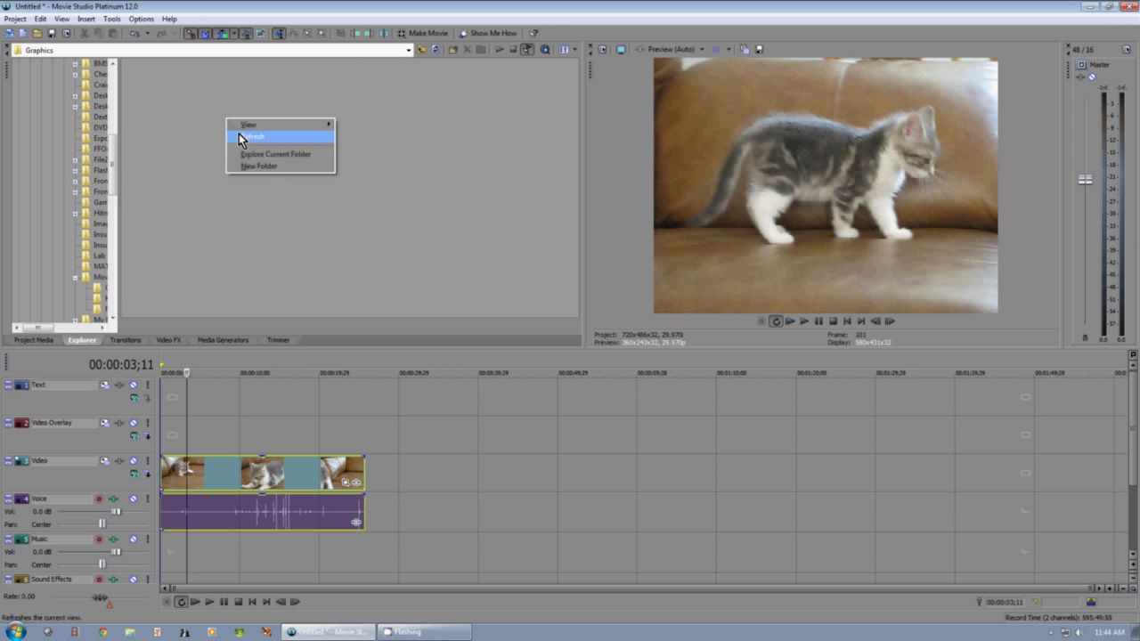
pyautogui.click(262, 137)
pyautogui.click(141, 63)
pyautogui.click(187, 433)
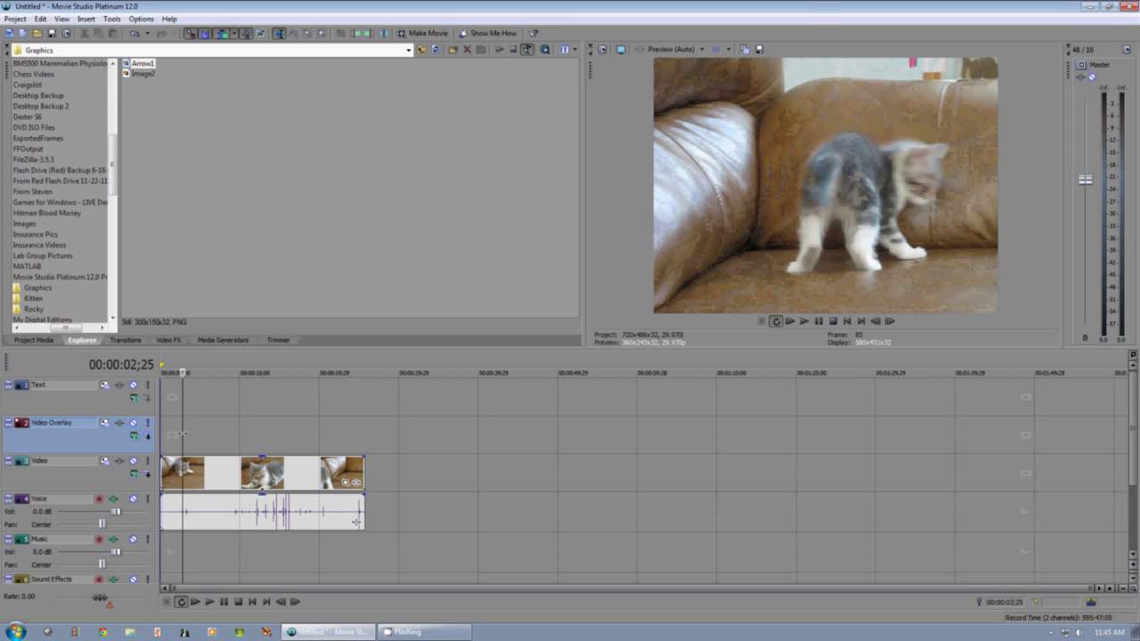
pyautogui.click(199, 431)
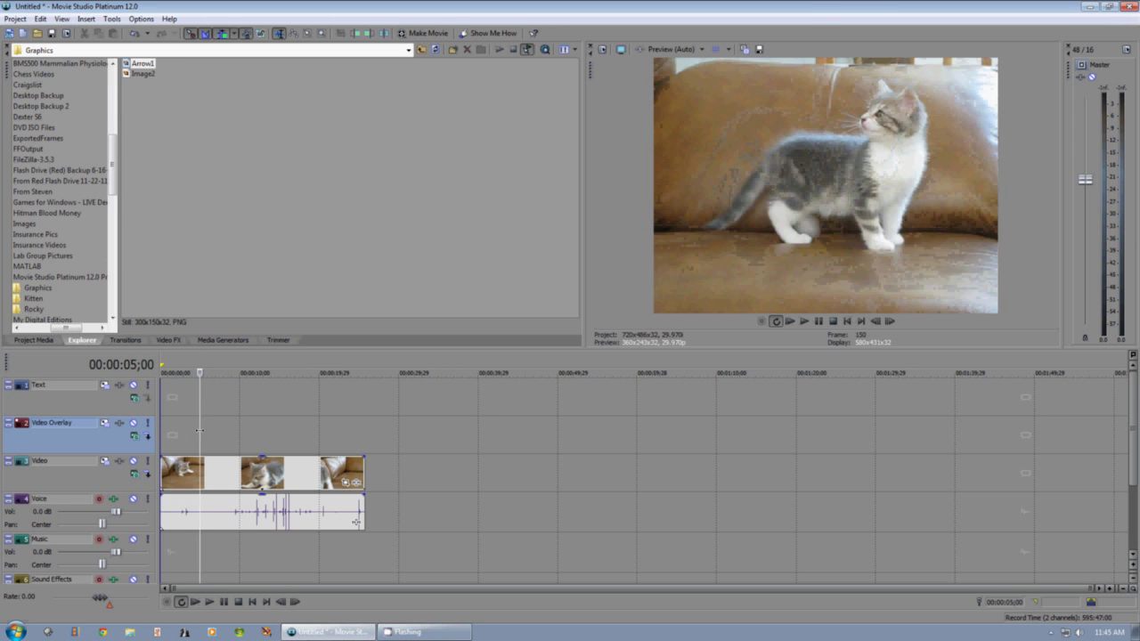
pyautogui.click(212, 429)
pyautogui.moveTo(212, 430); pyautogui.dragTo(207, 430)
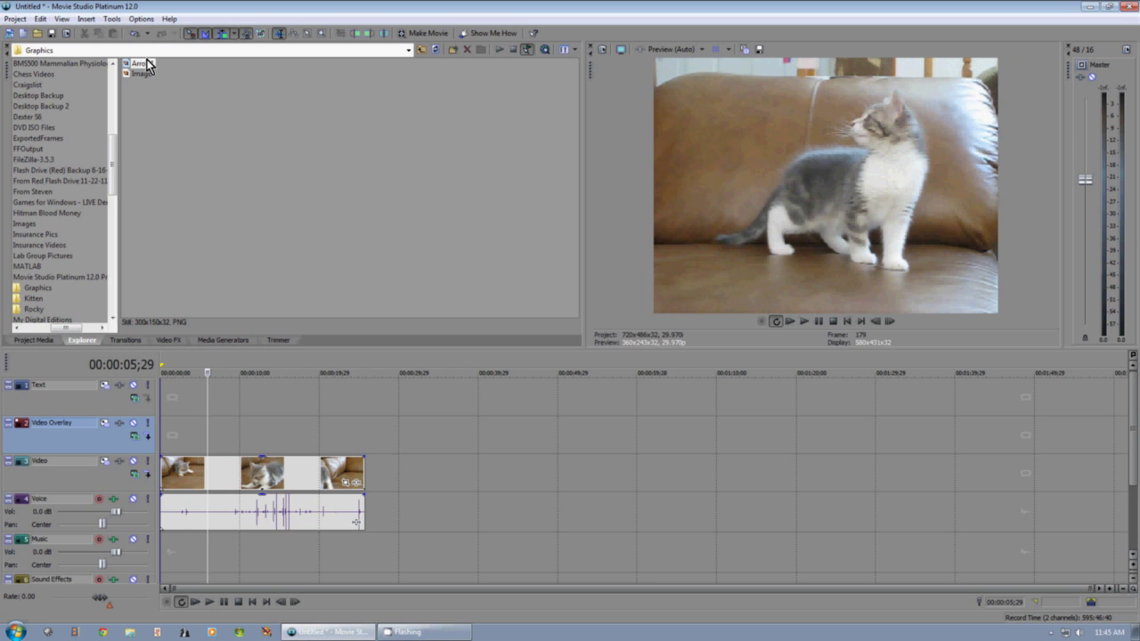
pyautogui.moveTo(143, 62); pyautogui.dragTo(241, 422)
pyautogui.click(208, 414)
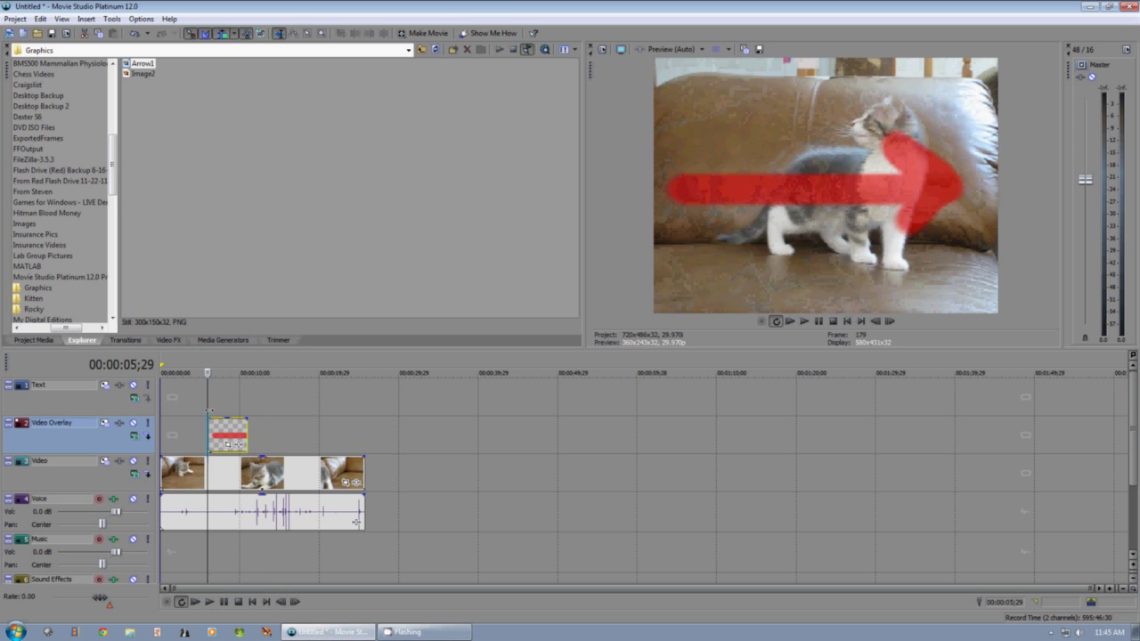
# In Pan/Crop, shrink the arrow and rotate it about 45° to point down-right at the kitten's back
pyautogui.click(230, 448)
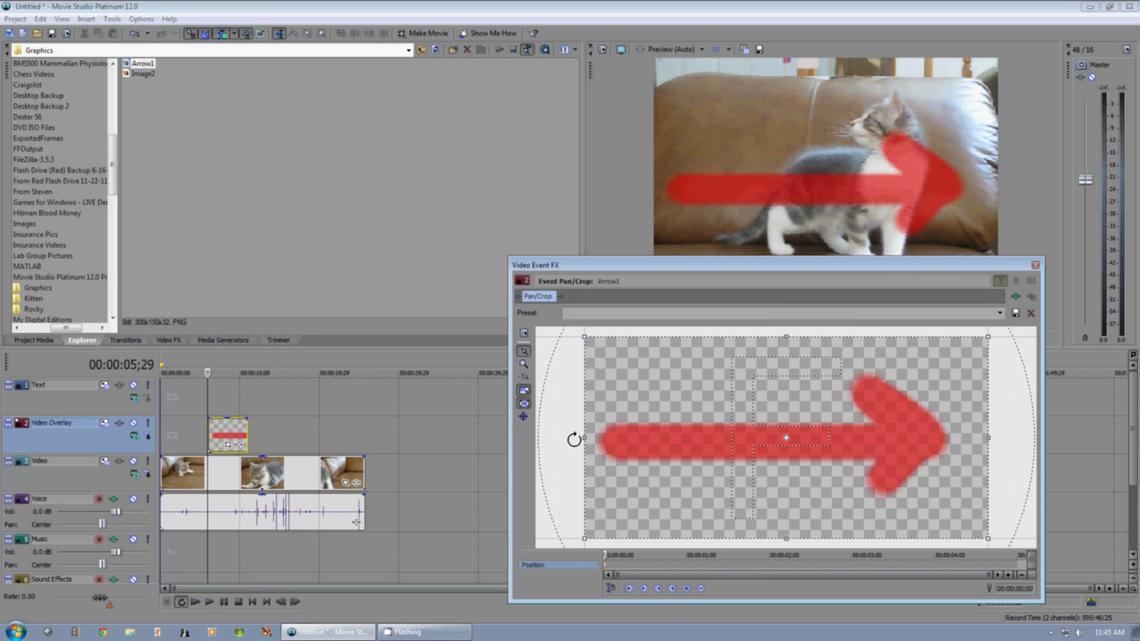
pyautogui.scroll(-6, 573, 439)
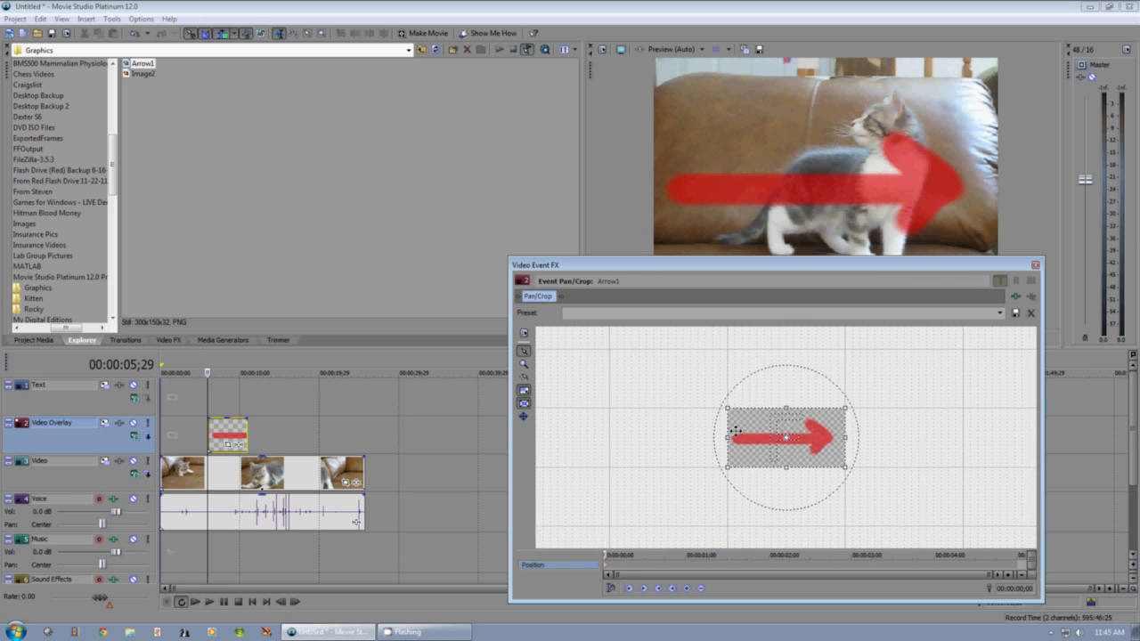
pyautogui.moveTo(727, 408); pyautogui.dragTo(602, 335)
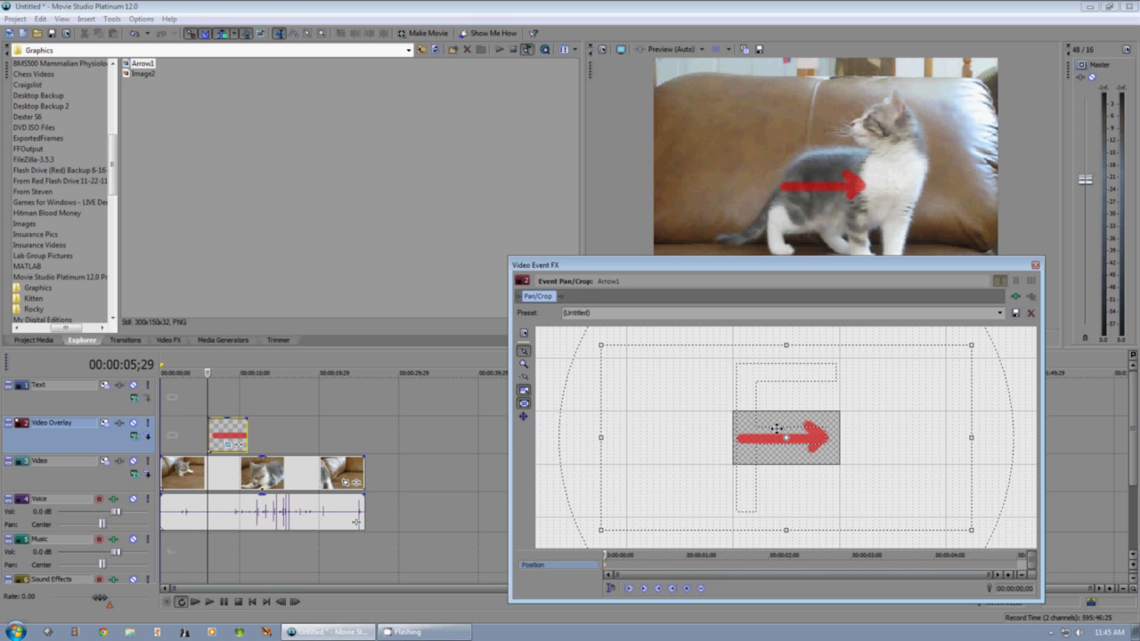
pyautogui.moveTo(843, 401); pyautogui.dragTo(877, 419)
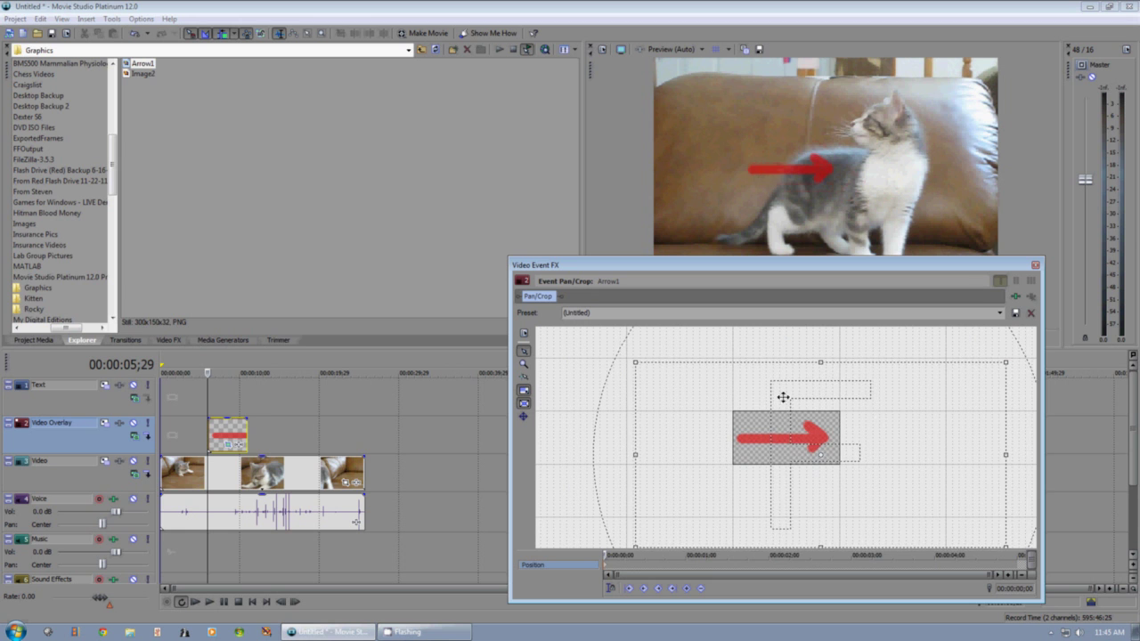
pyautogui.moveTo(619, 349); pyautogui.dragTo(576, 503)
pyautogui.moveTo(916, 423); pyautogui.dragTo(918, 415)
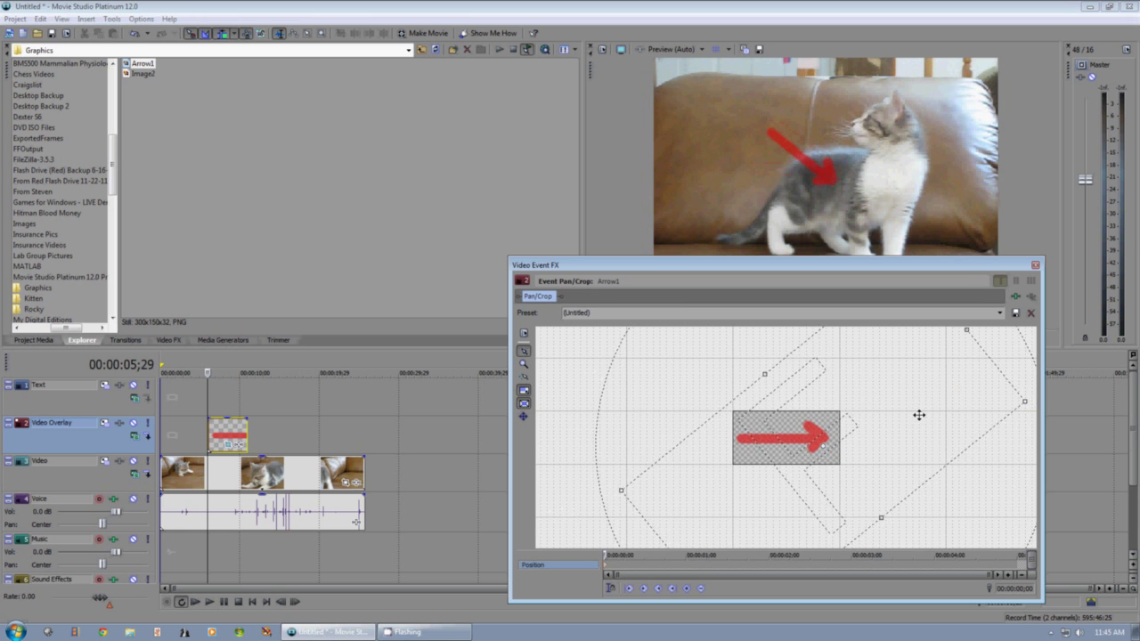
pyautogui.click(1035, 265)
pyautogui.click(142, 73)
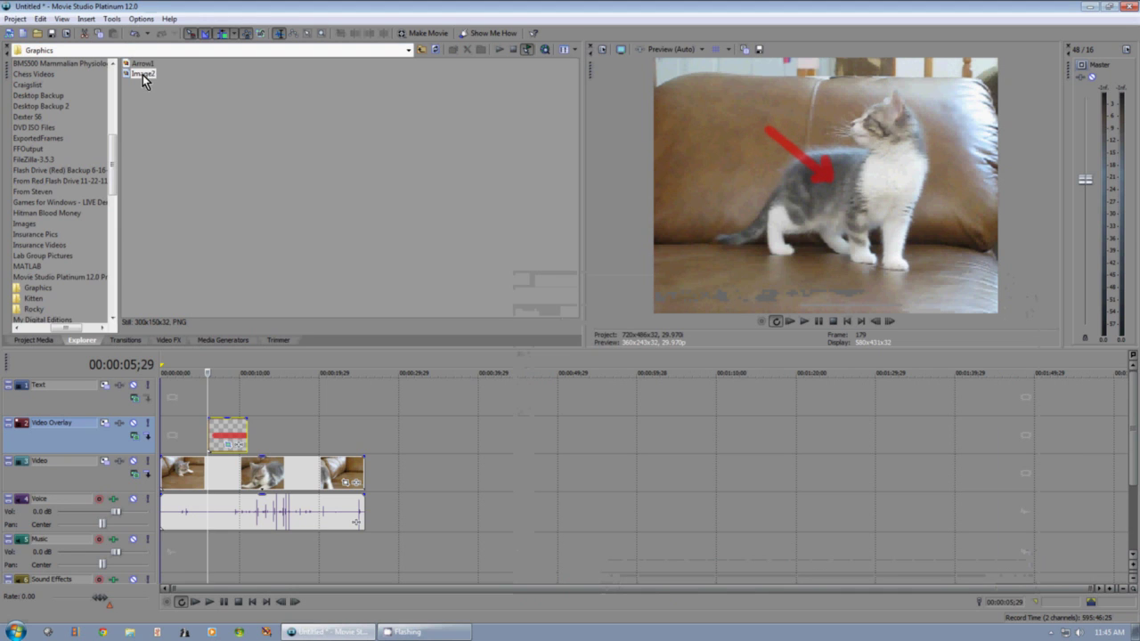
# Put Image2 on the Text track, then shrink and position the Sushi label above the arrow with Pan/Crop
pyautogui.moveTo(142, 74); pyautogui.dragTo(213, 395)
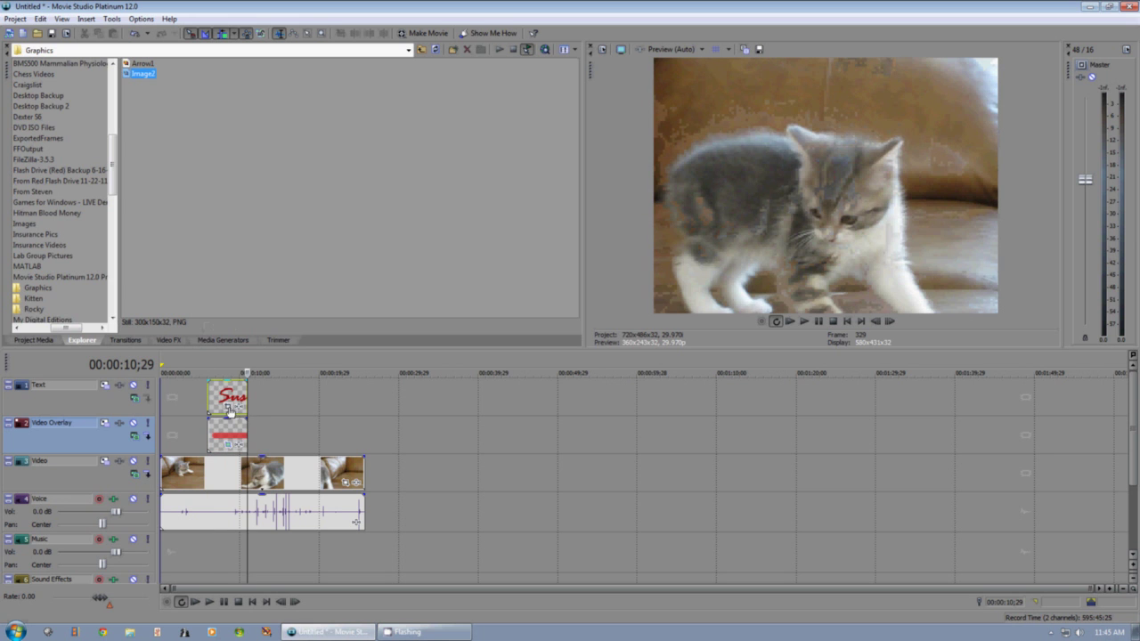
pyautogui.click(208, 461)
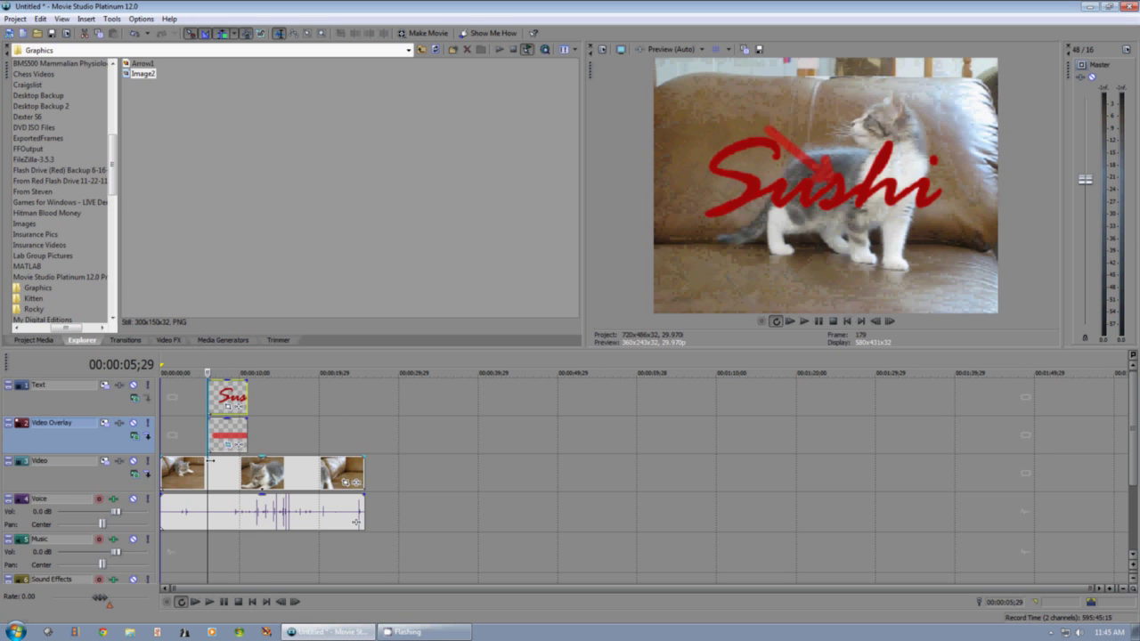
pyautogui.click(230, 406)
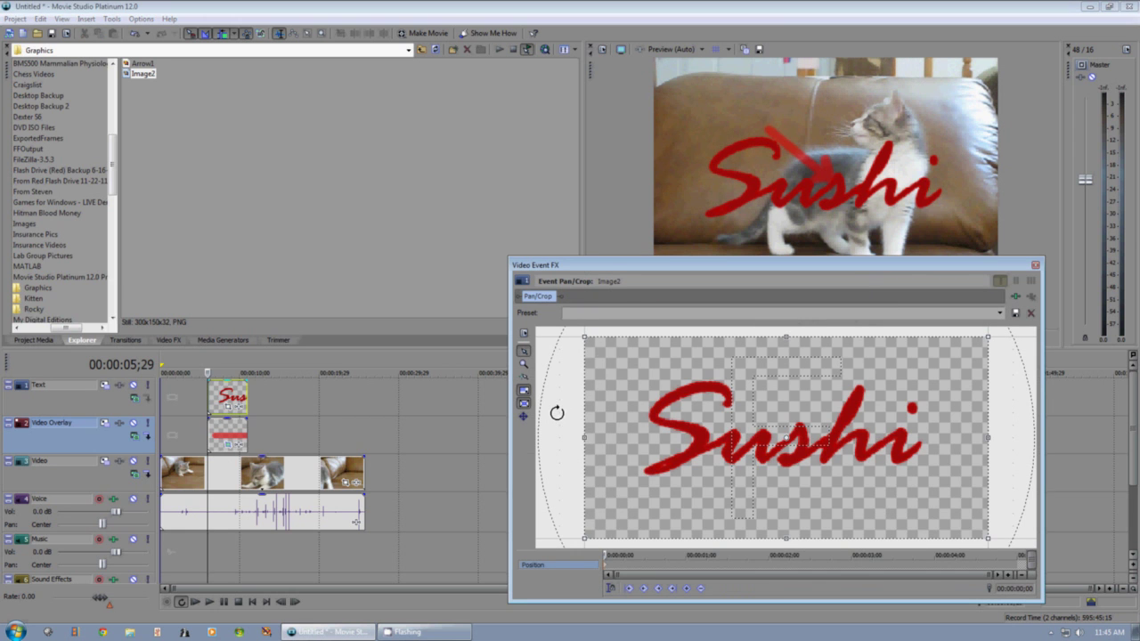
pyautogui.scroll(-4, 557, 412)
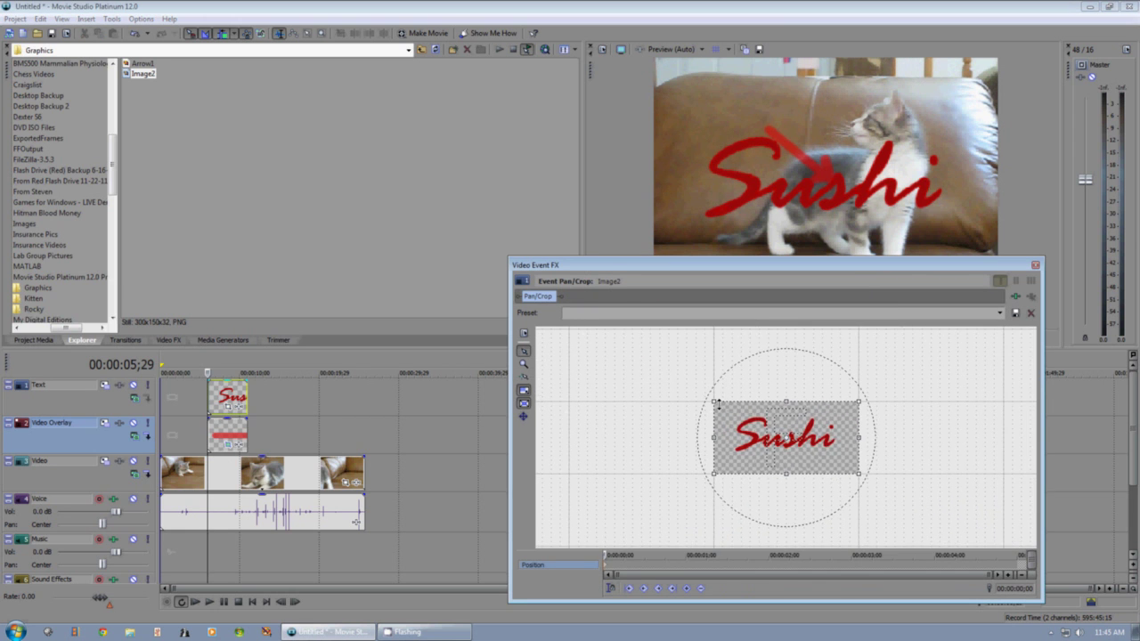
pyautogui.moveTo(712, 401); pyautogui.dragTo(655, 372)
pyautogui.moveTo(855, 463); pyautogui.dragTo(903, 526)
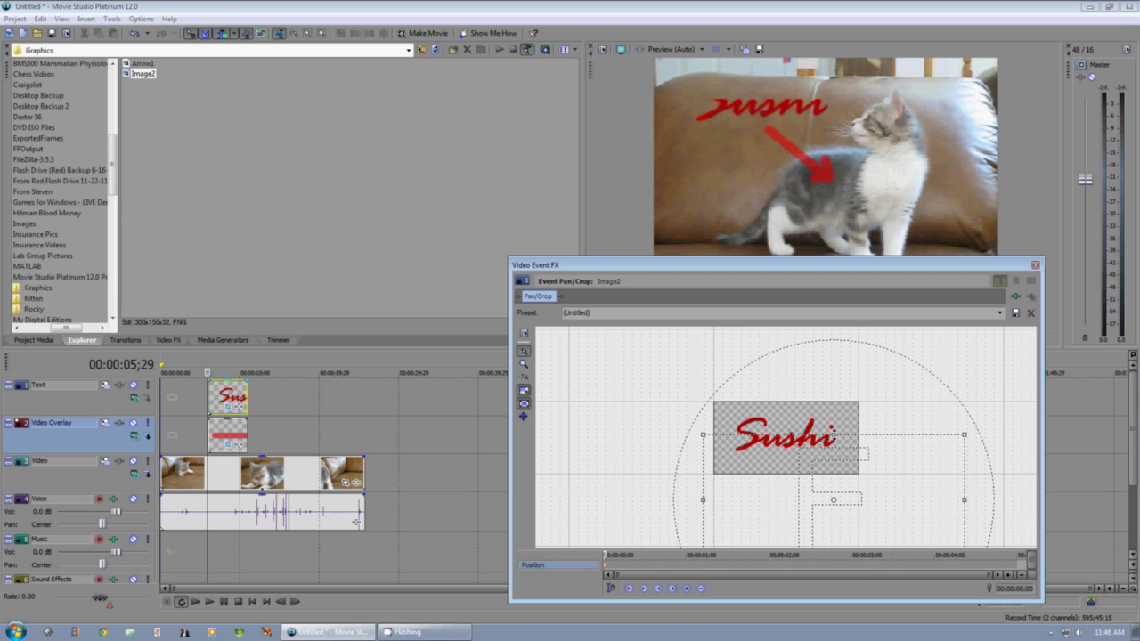
pyautogui.moveTo(834, 434); pyautogui.dragTo(837, 393)
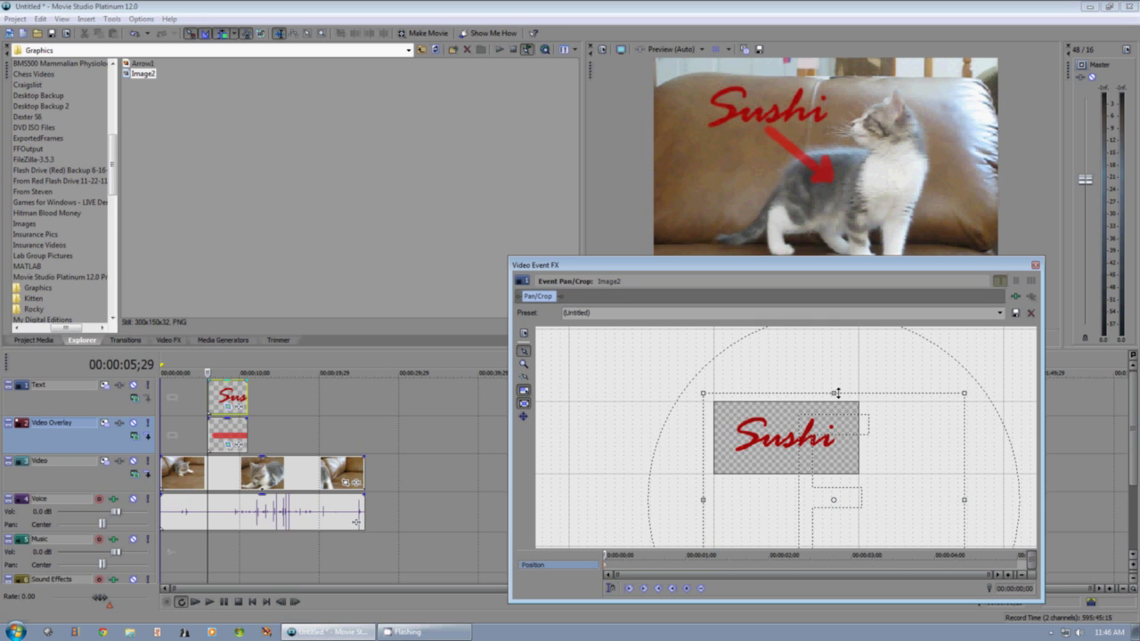
pyautogui.moveTo(875, 437); pyautogui.dragTo(887, 443)
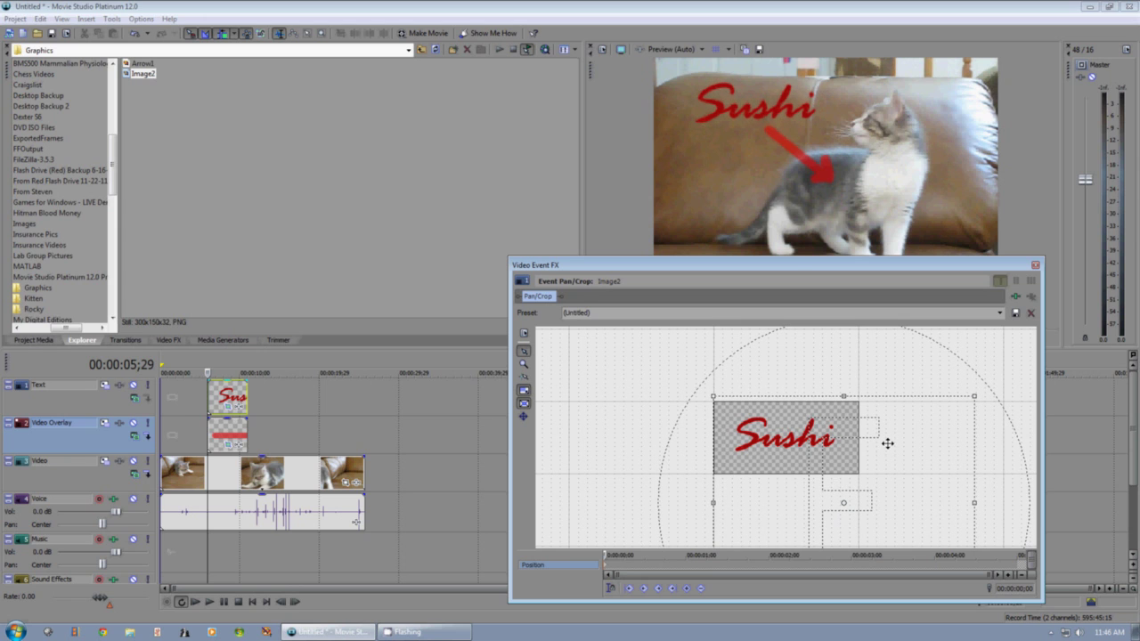
pyautogui.click(1035, 265)
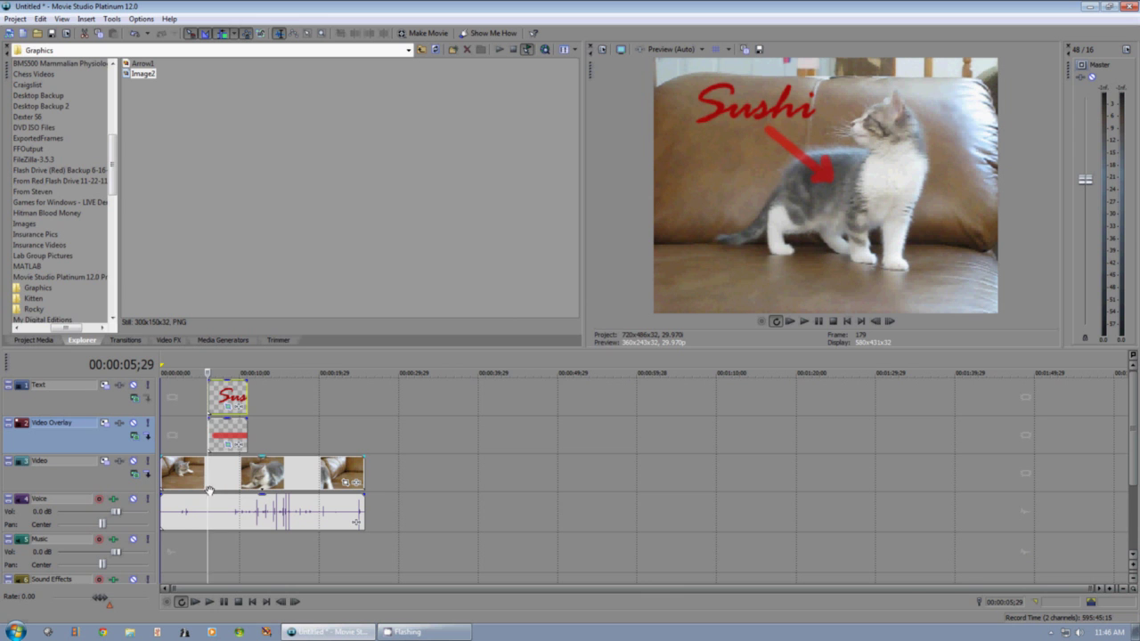
# Trim the arrow overlay to a brief span, then play the video from before the overlays to review
pyautogui.moveTo(206, 558); pyautogui.dragTo(231, 557)
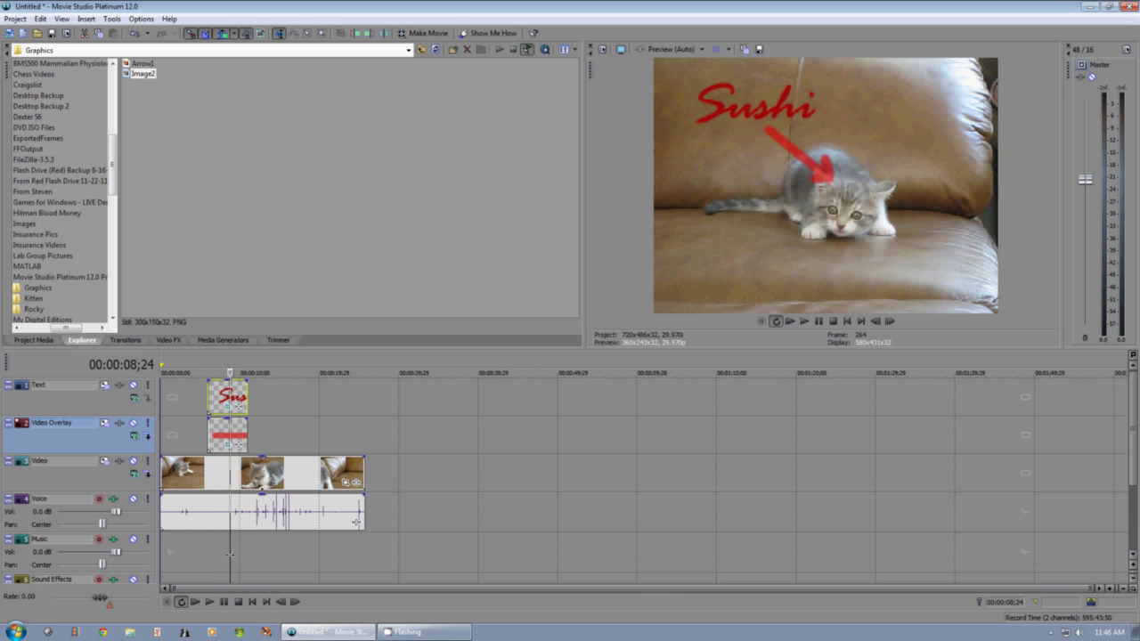
pyautogui.moveTo(248, 427); pyautogui.dragTo(229, 395)
pyautogui.moveTo(230, 544); pyautogui.dragTo(191, 528)
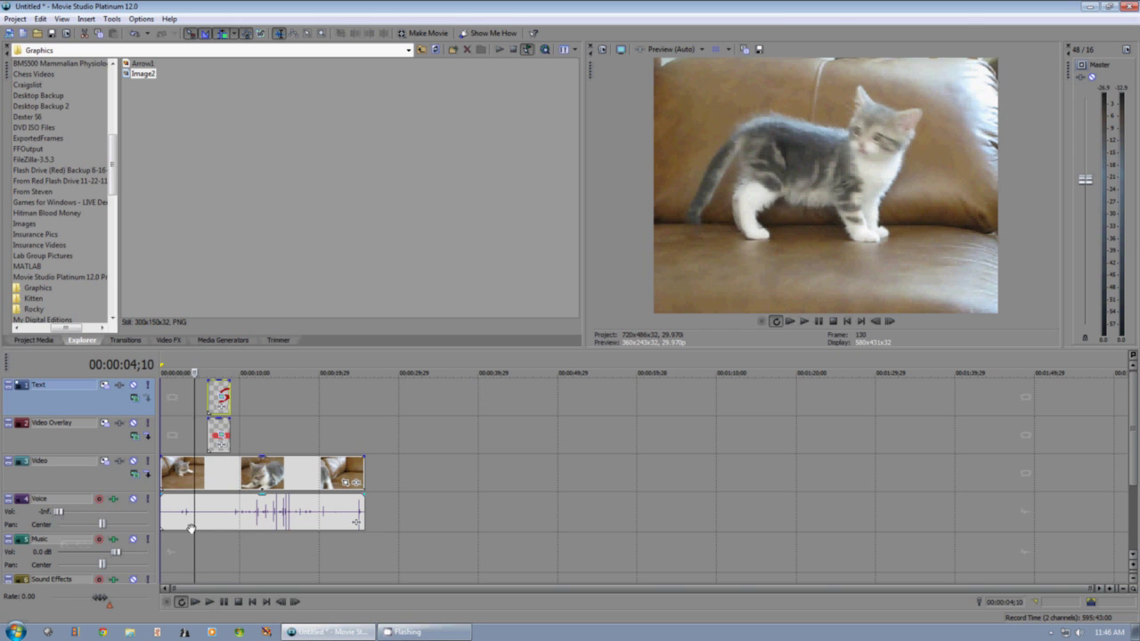
pyautogui.click(208, 603)
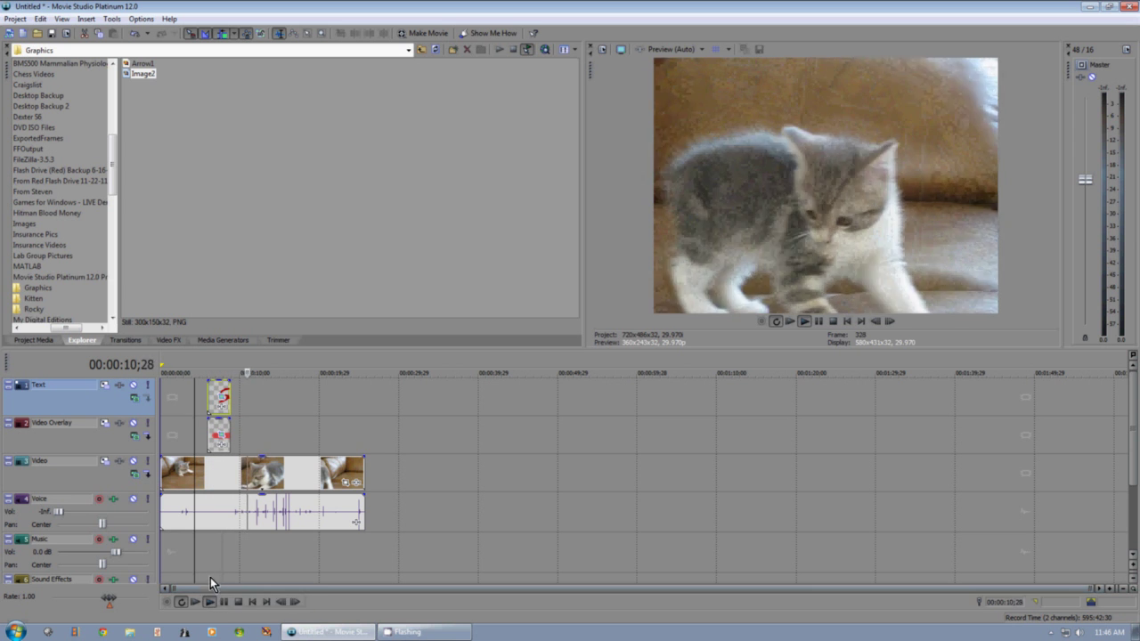
pyautogui.press('space')
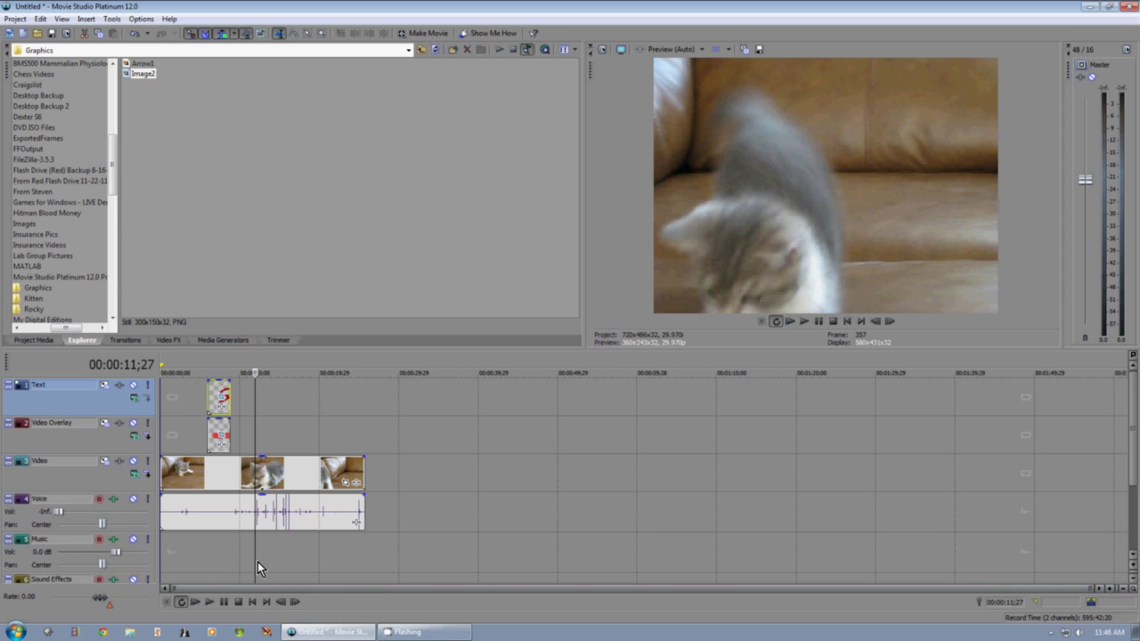